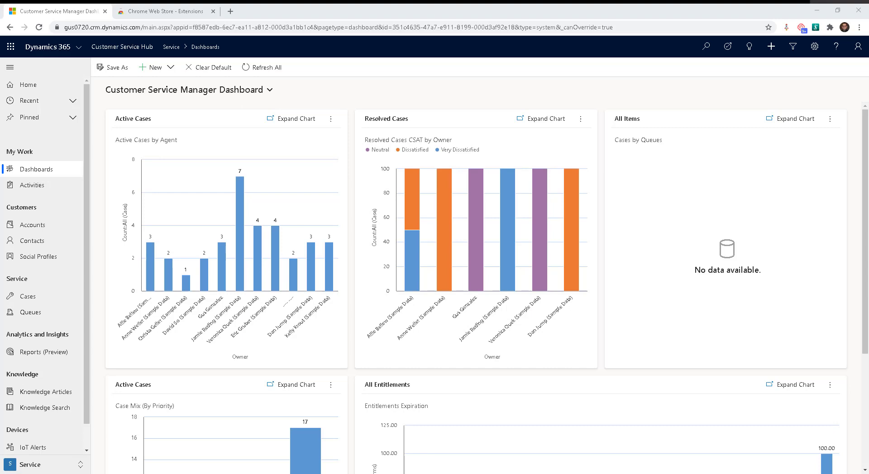
Switch to the Chrome Web Store and search it for "power text".
{"action": "left_click", "coordinate": [172, 12]}
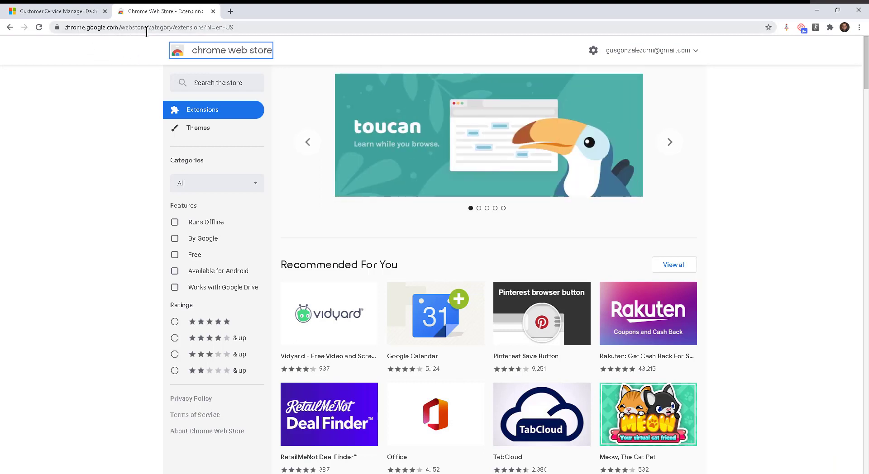
{"action": "left_click", "coordinate": [107, 142]}
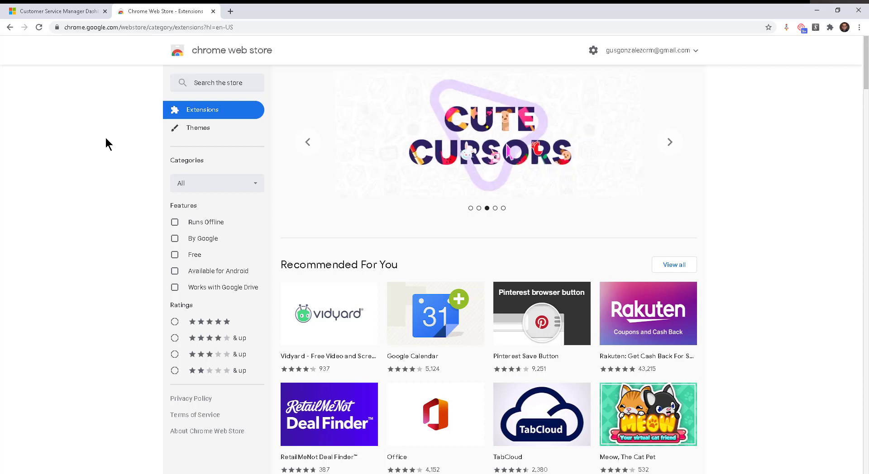
{"action": "left_click", "coordinate": [201, 82]}
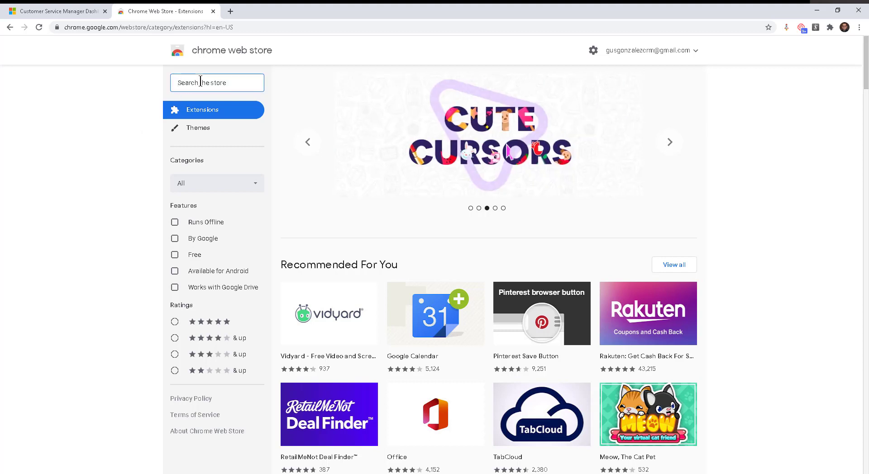
{"action": "type", "text": "power text"}
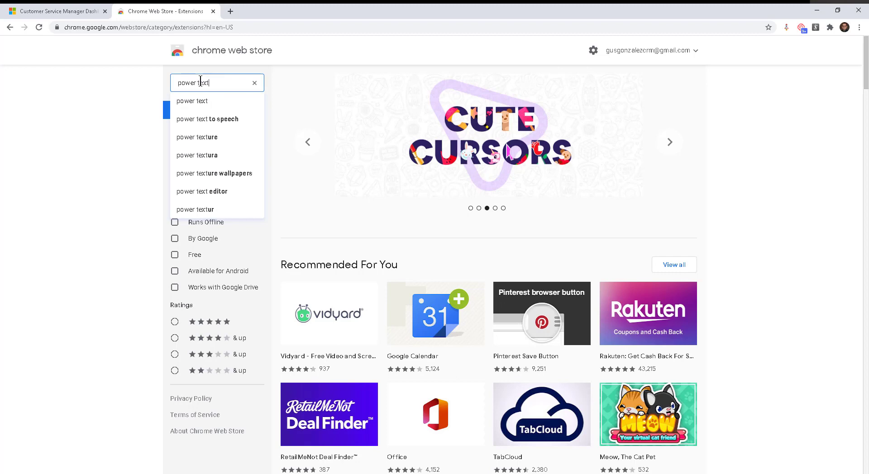
{"action": "key", "text": "Return"}
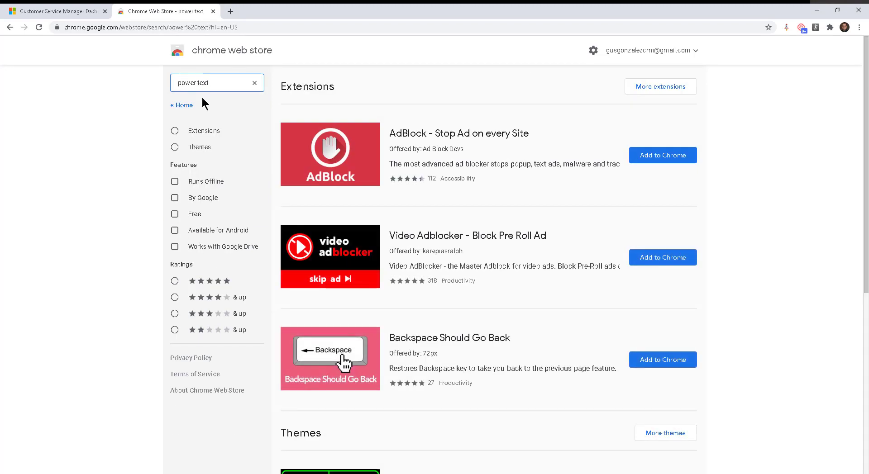
Filter the search results to free extensions in the Productivity category.
{"action": "left_click", "coordinate": [174, 131]}
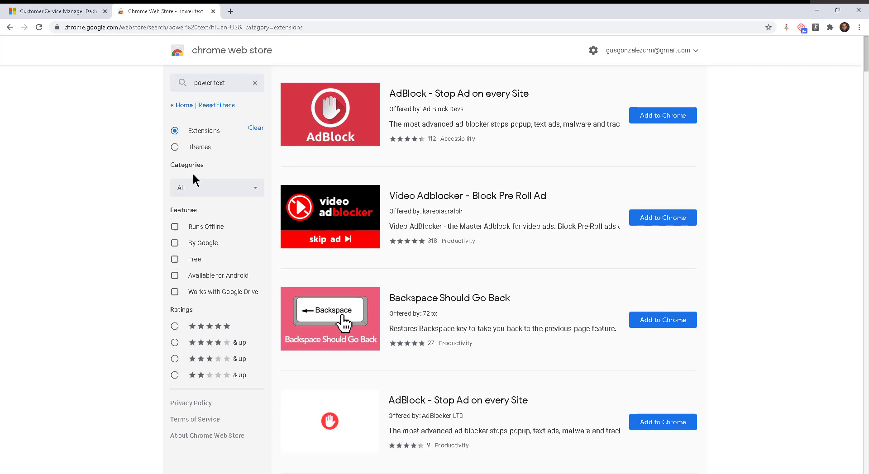
{"action": "left_click", "coordinate": [191, 187]}
{"action": "left_click", "coordinate": [207, 340]}
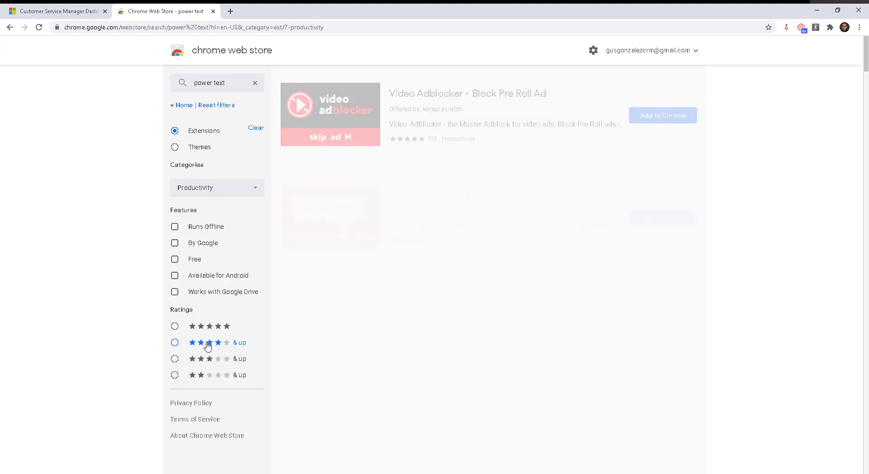
{"action": "left_click", "coordinate": [175, 260]}
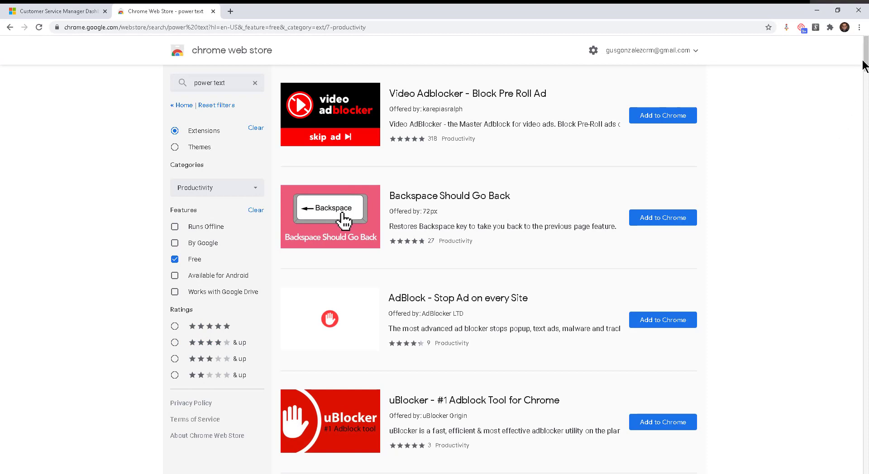
Find Power Text for Google Chrome in the results, add it to the browser and confirm the installation.
{"action": "left_click_drag", "start_coordinate": [865, 61], "coordinate": [834, 139]}
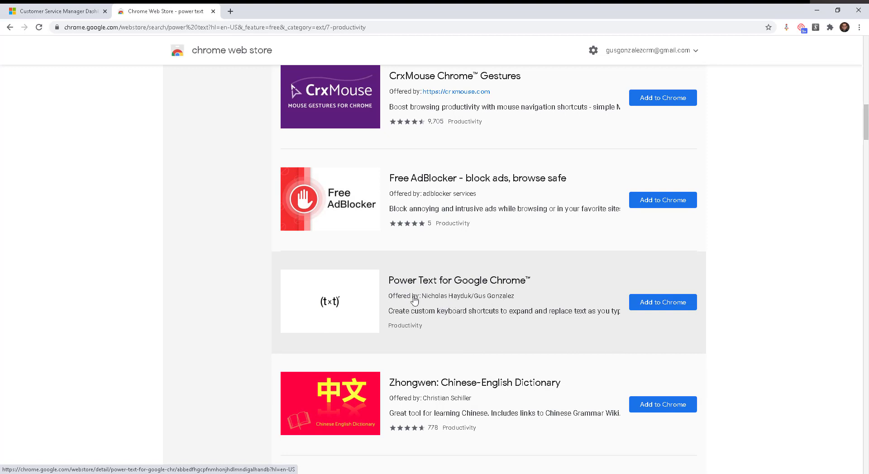
{"action": "left_click", "coordinate": [652, 309]}
{"action": "left_click", "coordinate": [451, 128]}
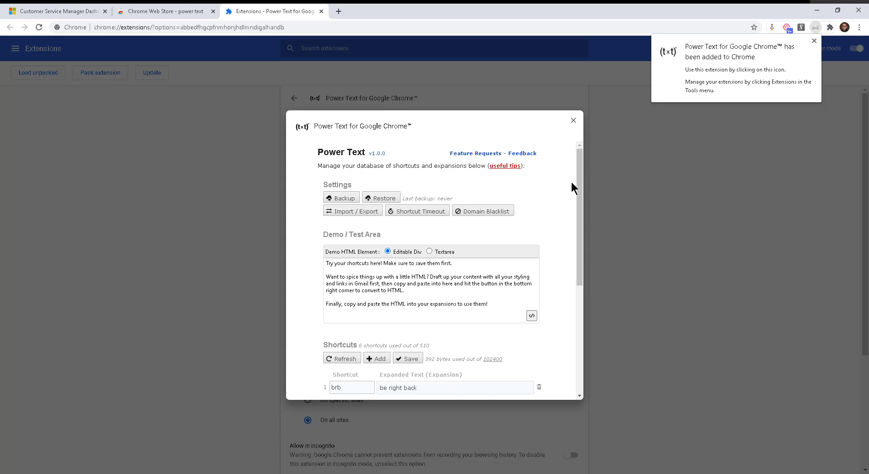
Examine the Power Text options, including the settings, the demo area and the predefined shortcuts with their expanded texts.
{"action": "left_click_drag", "start_coordinate": [576, 185], "coordinate": [582, 224]}
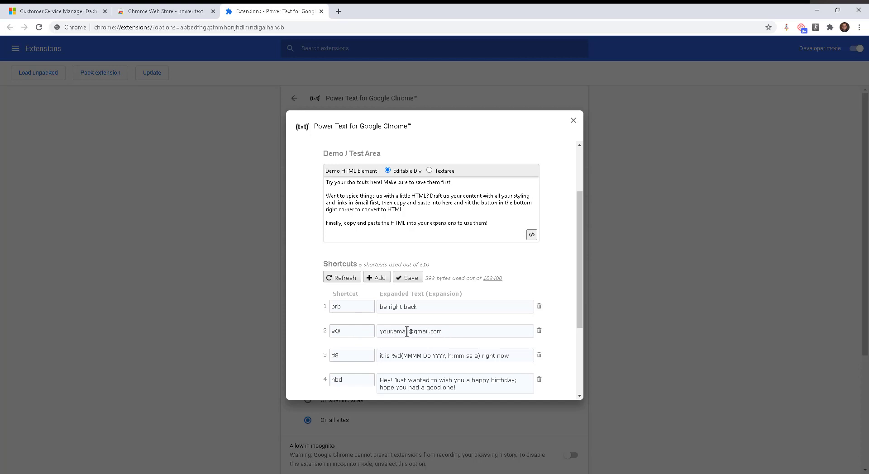
{"action": "left_click_drag", "start_coordinate": [409, 332], "coordinate": [362, 332]}
{"action": "left_click", "coordinate": [446, 332]}
{"action": "left_click_drag", "start_coordinate": [580, 259], "coordinate": [579, 302]}
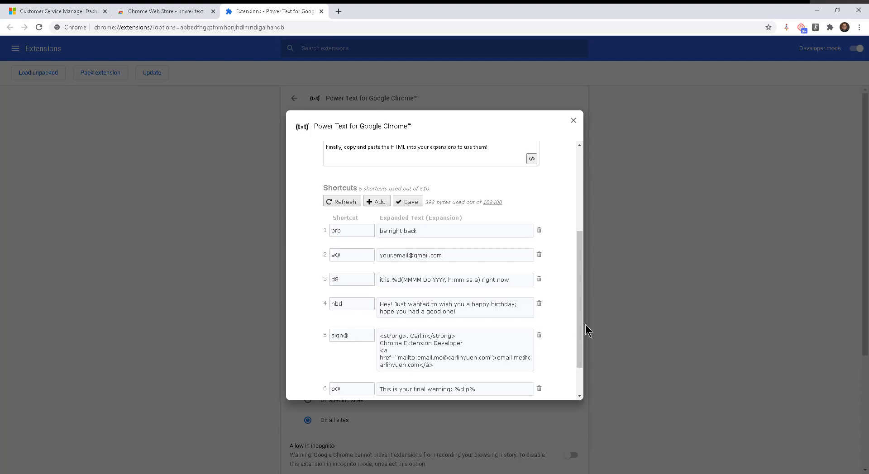
{"action": "left_click_drag", "start_coordinate": [579, 316], "coordinate": [577, 344]}
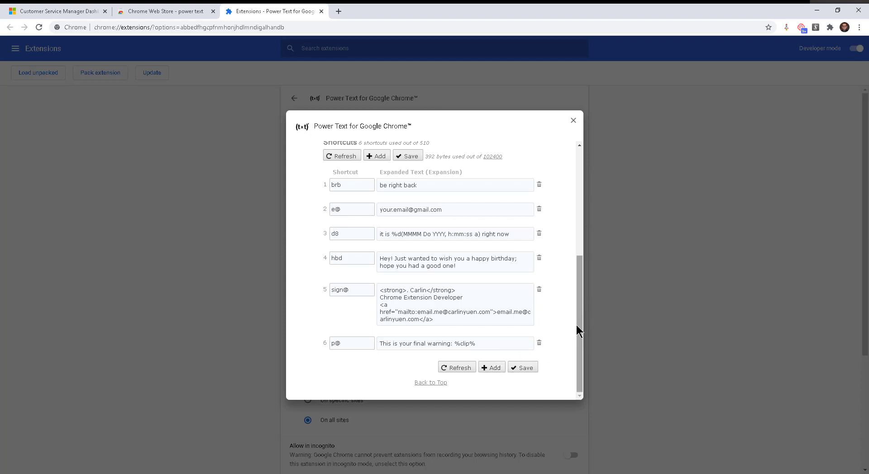
{"action": "left_click_drag", "start_coordinate": [578, 325], "coordinate": [574, 225]}
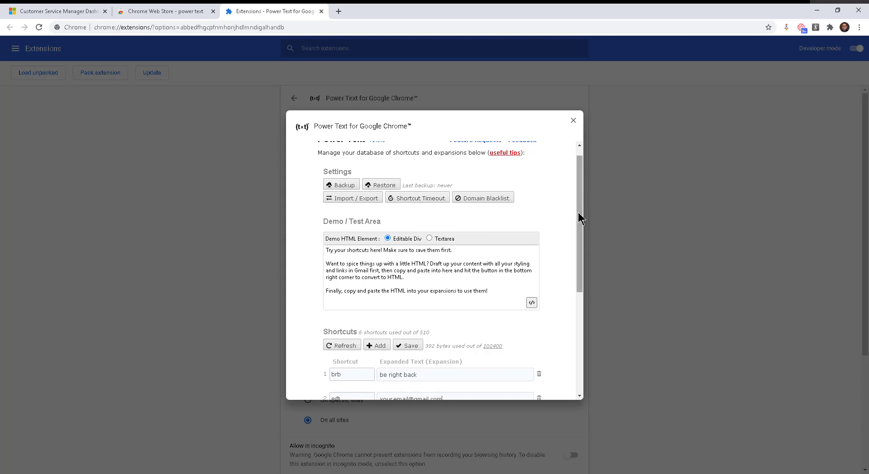
{"action": "left_click_drag", "start_coordinate": [577, 213], "coordinate": [580, 308]}
{"action": "left_click_drag", "start_coordinate": [391, 240], "coordinate": [402, 241]}
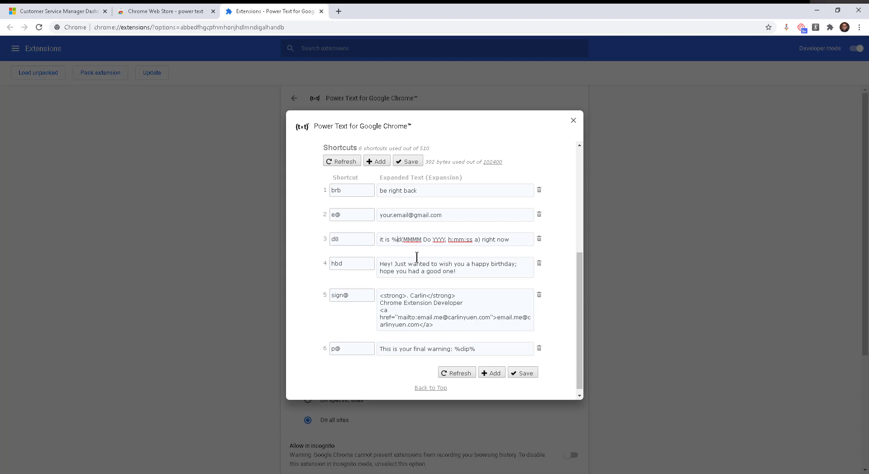
Add a new shortcut row and enter %mda( in its shortcut field.
{"action": "left_click", "coordinate": [492, 374]}
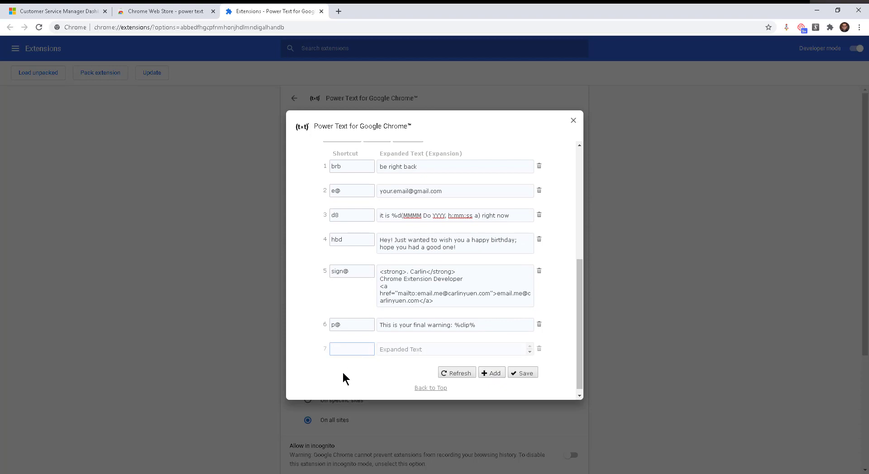
{"action": "type", "text": "%"}
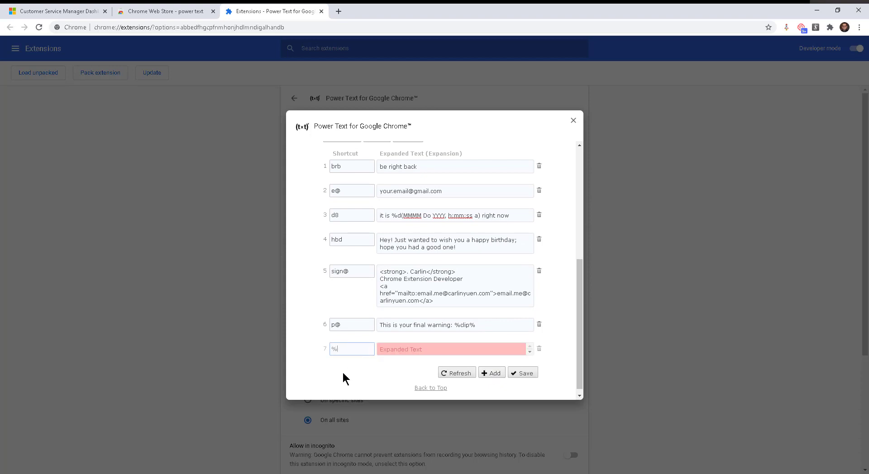
{"action": "type", "text": "mds"}
Switch to Dynamics 365 and open the case "Need service feature question" from My Active Cases.
{"action": "left_click", "coordinate": [67, 11]}
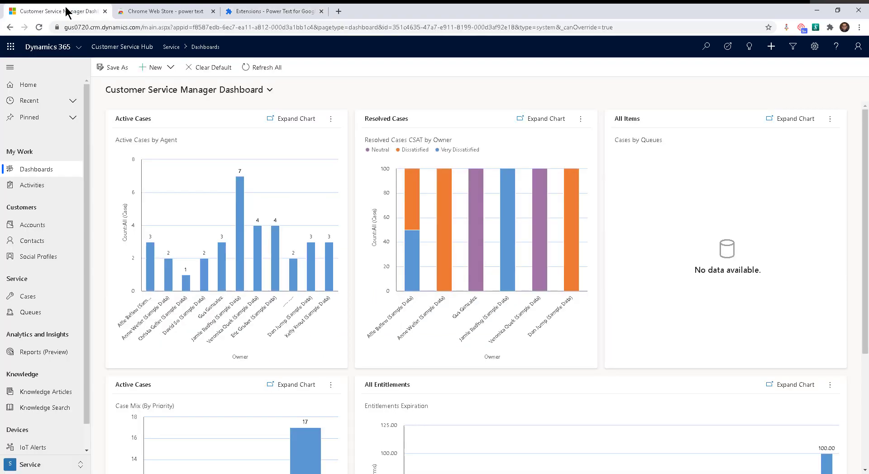
{"action": "left_click", "coordinate": [68, 296]}
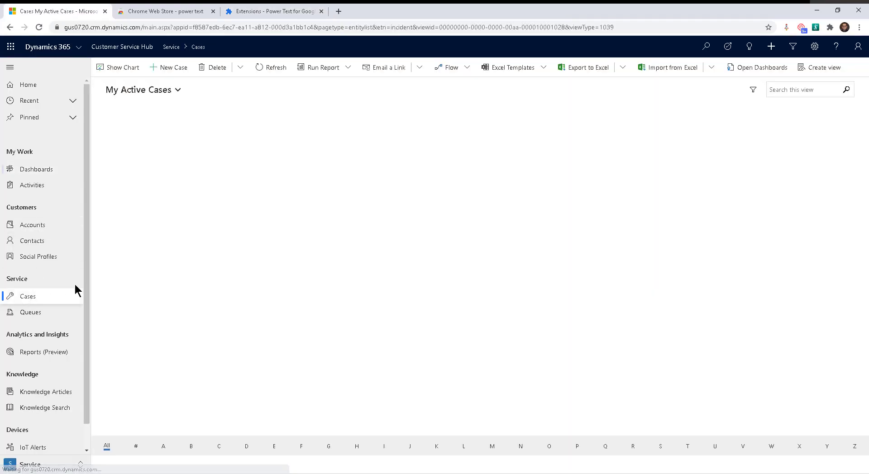
{"action": "left_click", "coordinate": [177, 131]}
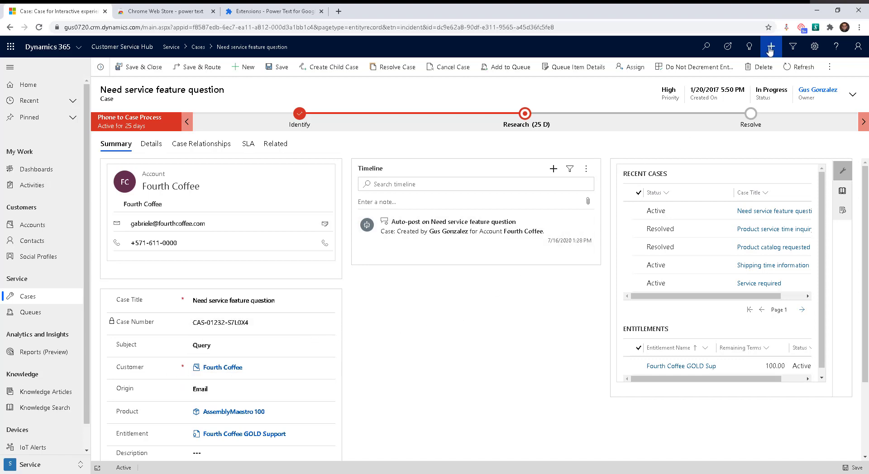
Show the logical names on the case form with Level up and select the Customer field's name, customerid.
{"action": "left_click", "coordinate": [786, 28]}
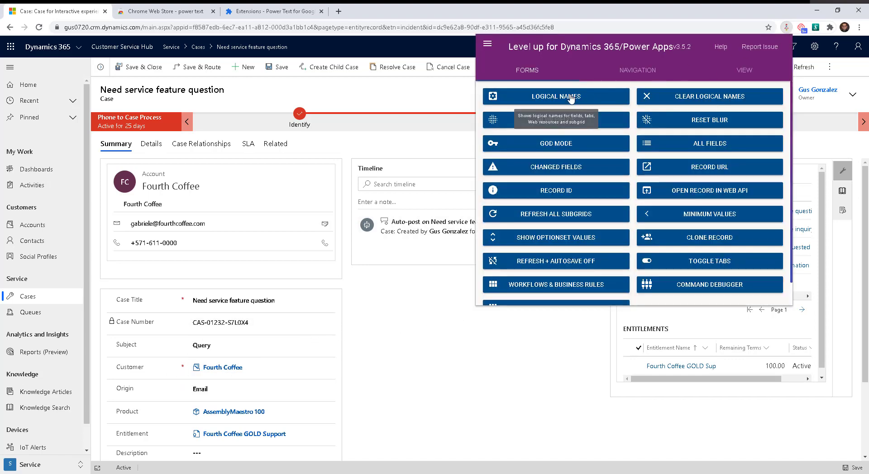
{"action": "left_click", "coordinate": [549, 105]}
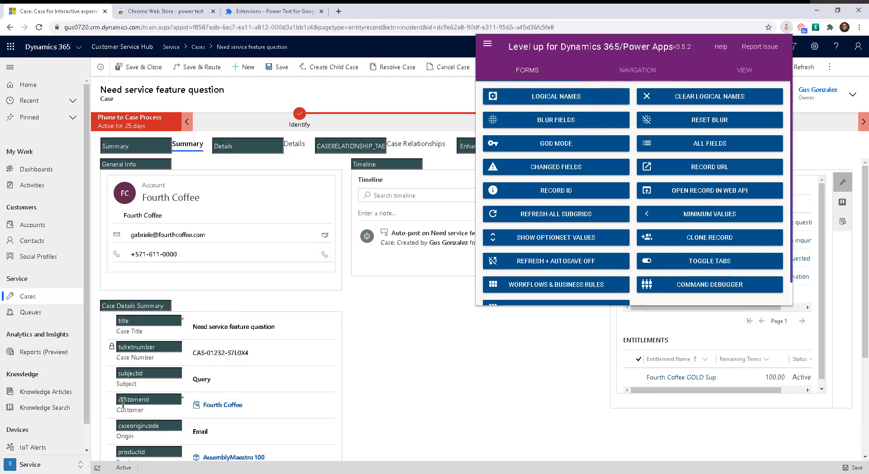
{"action": "left_click_drag", "start_coordinate": [151, 399], "coordinate": [122, 401]}
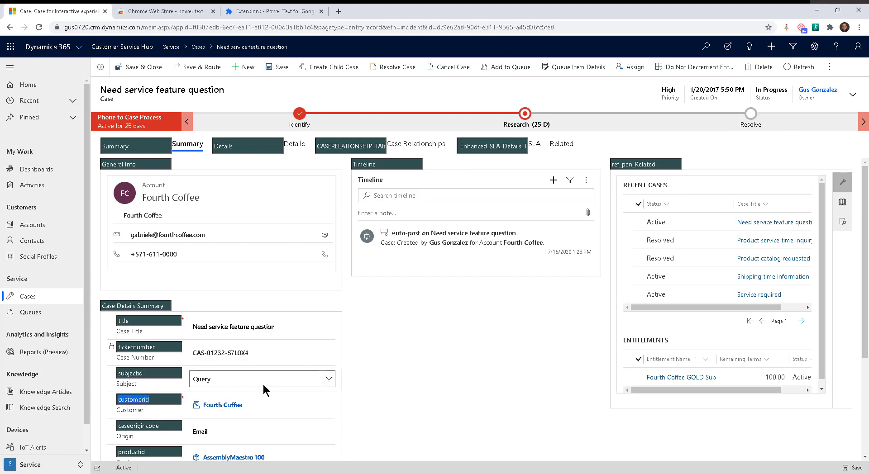
Return to the Power Text options, define the new shortcut as ccc with the expansion %mda(customerid), and save it.
{"action": "left_click", "coordinate": [277, 12]}
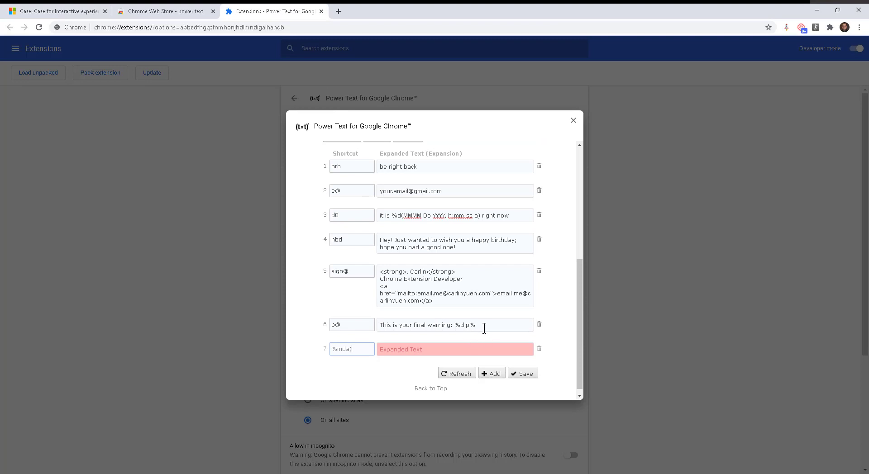
{"action": "left_click", "coordinate": [417, 350]}
{"action": "left_click_drag", "start_coordinate": [357, 347], "coordinate": [322, 342]}
{"action": "key", "text": "BackSpace"}
{"action": "left_click", "coordinate": [390, 349]}
{"action": "type", "text": "%"}
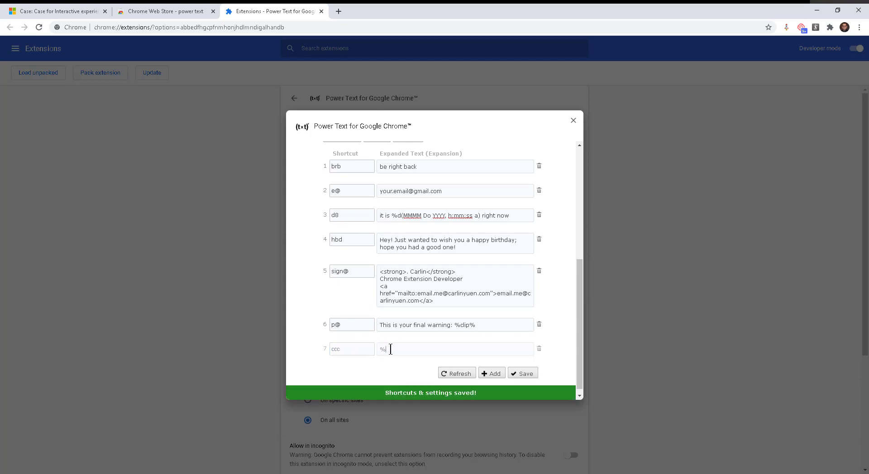
{"action": "type", "text": "mda("}
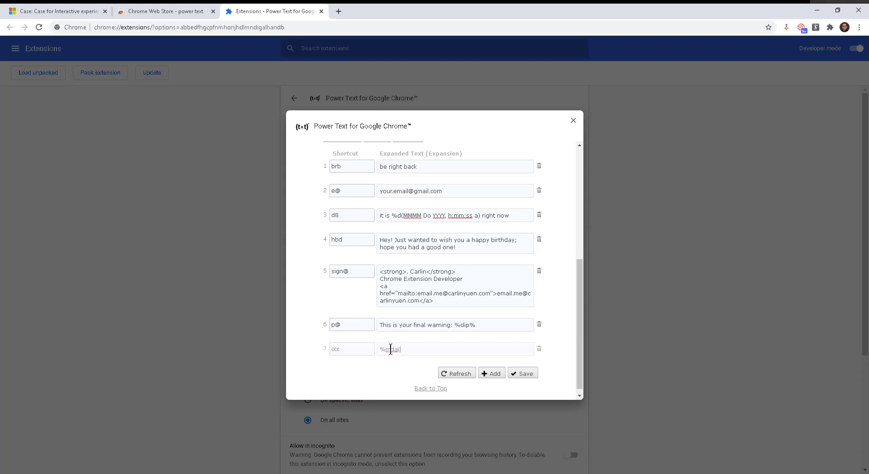
{"action": "type", "text": "customerid"}
{"action": "left_click", "coordinate": [517, 373]}
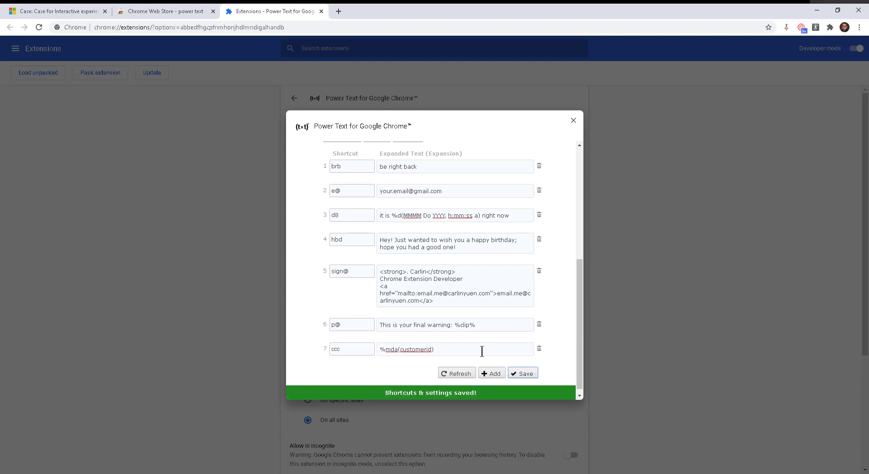
Add a shortcut eee that expands to %mda(entitlementid), reusing the %mda( prefix from the ccc expansion, and save it.
{"action": "left_click", "coordinate": [491, 373]}
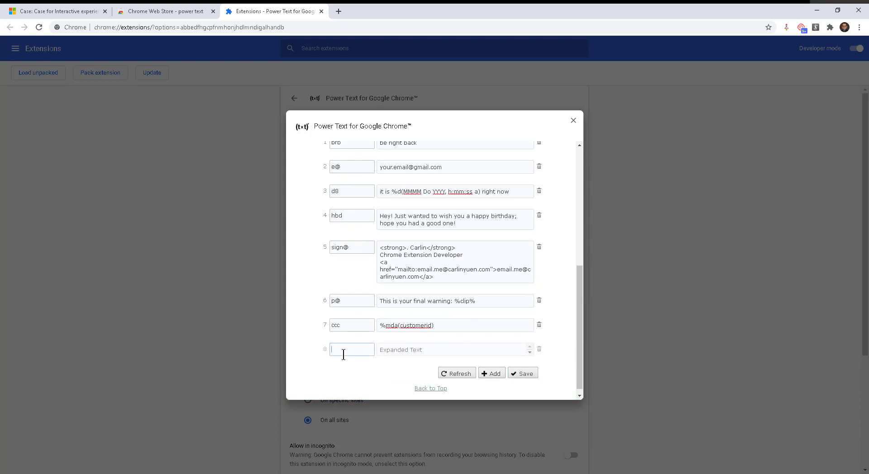
{"action": "type", "text": "eee"}
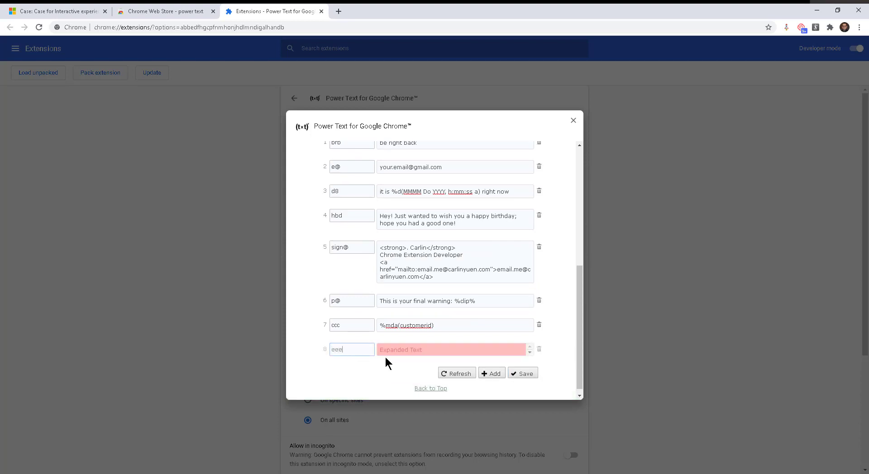
{"action": "left_click", "coordinate": [401, 352]}
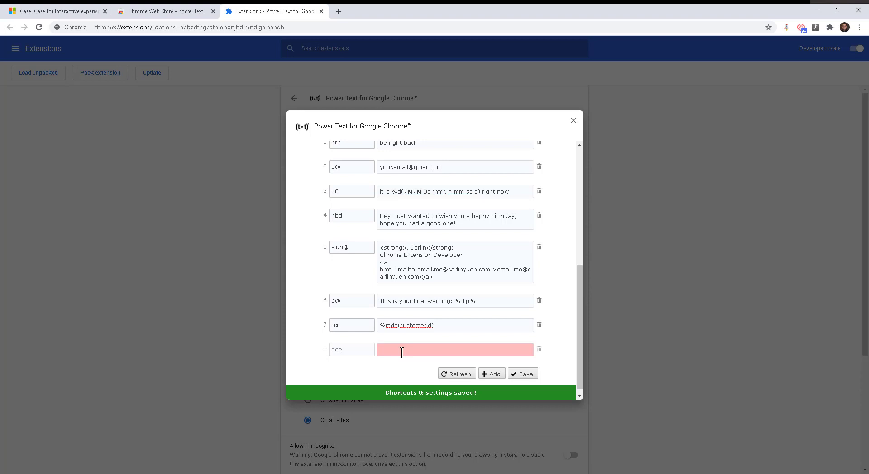
{"action": "left_click_drag", "start_coordinate": [400, 325], "coordinate": [364, 322]}
{"action": "key", "text": "ctrl+c"}
{"action": "left_click", "coordinate": [407, 352]}
{"action": "key", "text": "ctrl+v"}
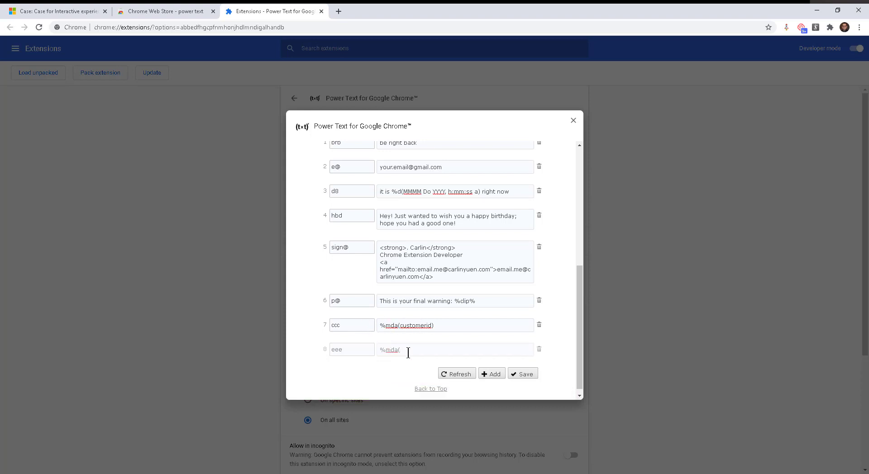
{"action": "type", "text": "entitlementid)"}
{"action": "left_click", "coordinate": [515, 378]}
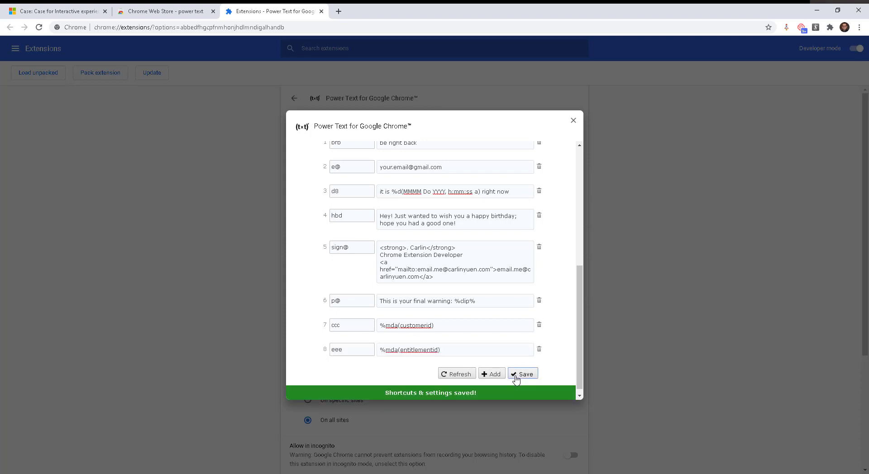
Add a shortcut ppp1 that expands to %mda(productid) and save it.
{"action": "left_click", "coordinate": [487, 375]}
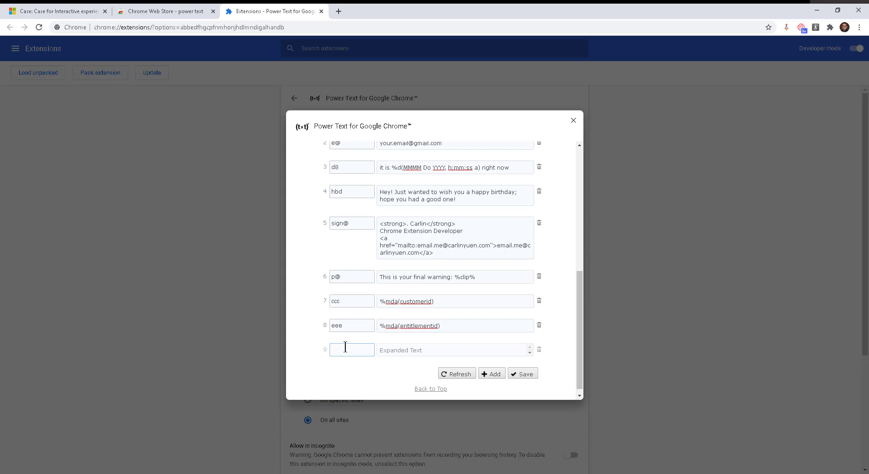
{"action": "type", "text": "ppp"}
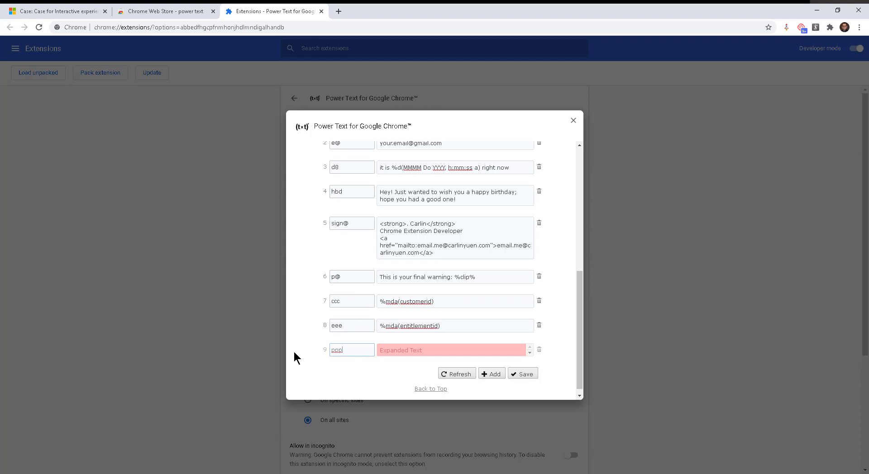
{"action": "type", "text": "1"}
{"action": "left_click", "coordinate": [384, 350]}
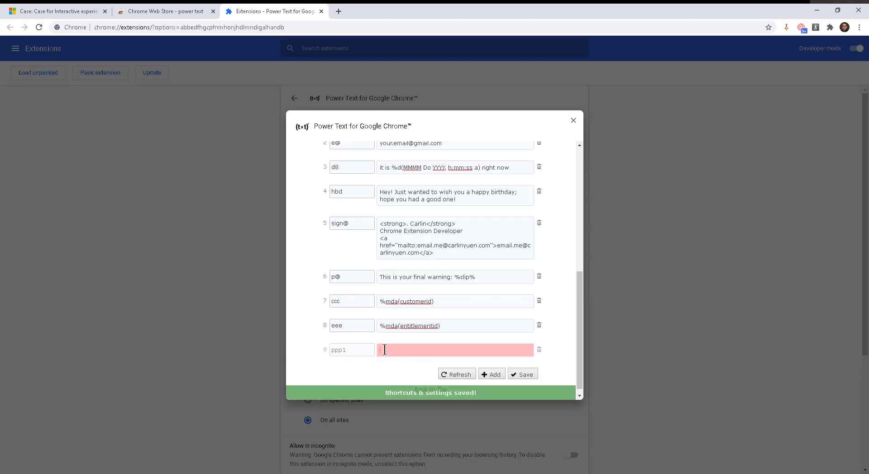
{"action": "type", "text": "%mda("}
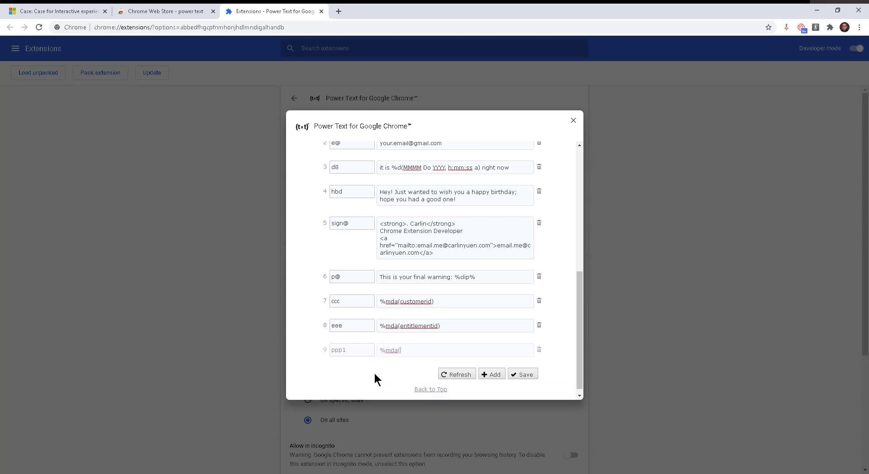
{"action": "type", "text": "productid)"}
{"action": "left_click", "coordinate": [519, 375]}
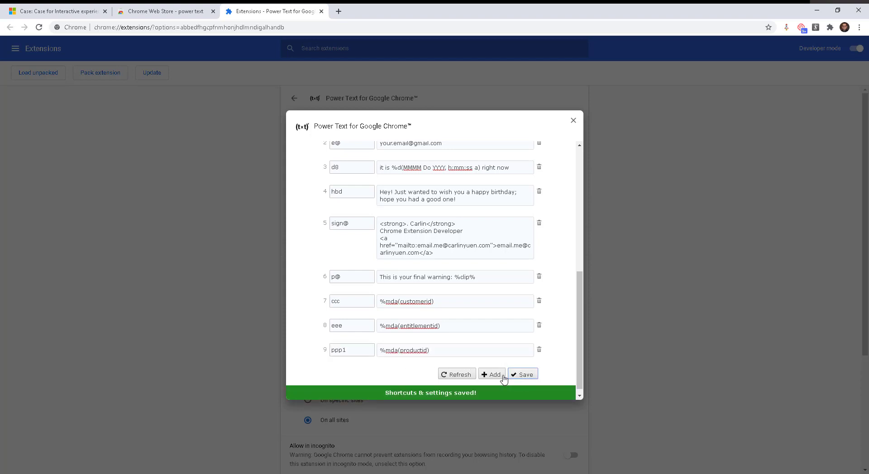
Add a shortcut ppp2 that expands to %mda(primarycontactid) and save it.
{"action": "left_click", "coordinate": [493, 376]}
{"action": "type", "text": "p"}
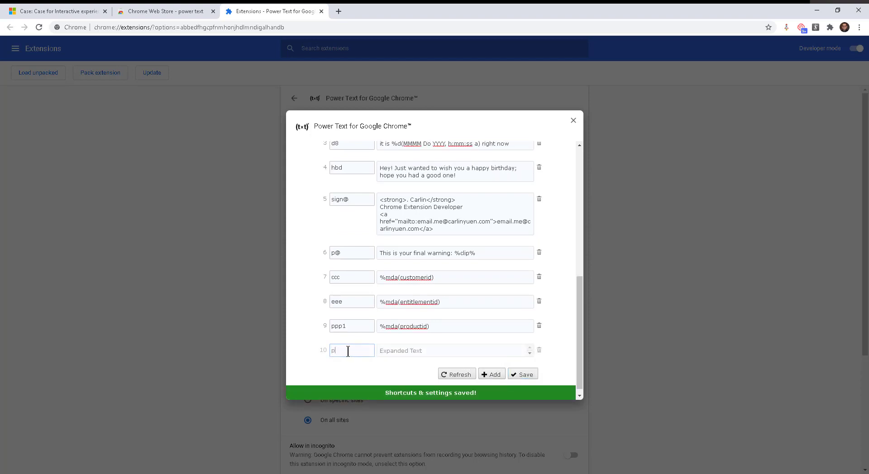
{"action": "type", "text": "pp2"}
{"action": "left_click", "coordinate": [396, 353]}
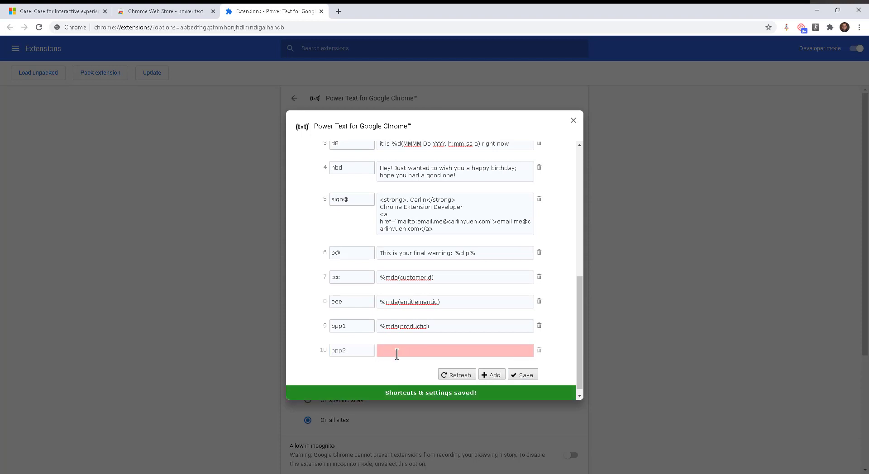
{"action": "type", "text": "%mda("}
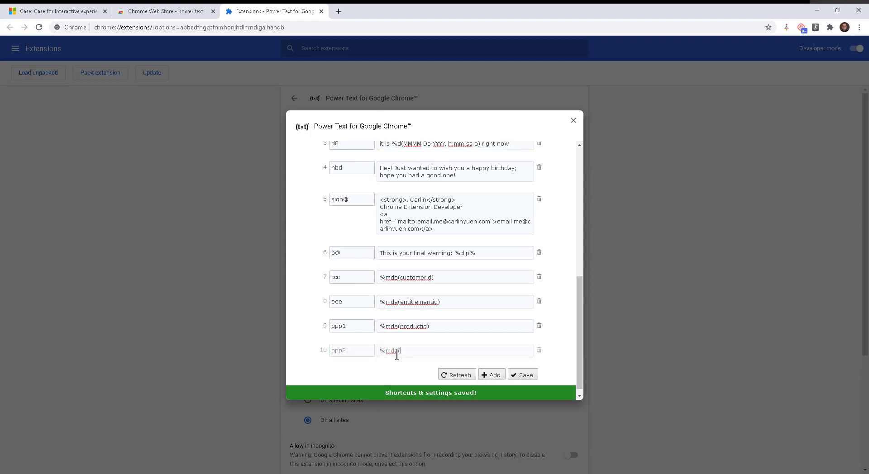
{"action": "type", "text": "primaryconta"}
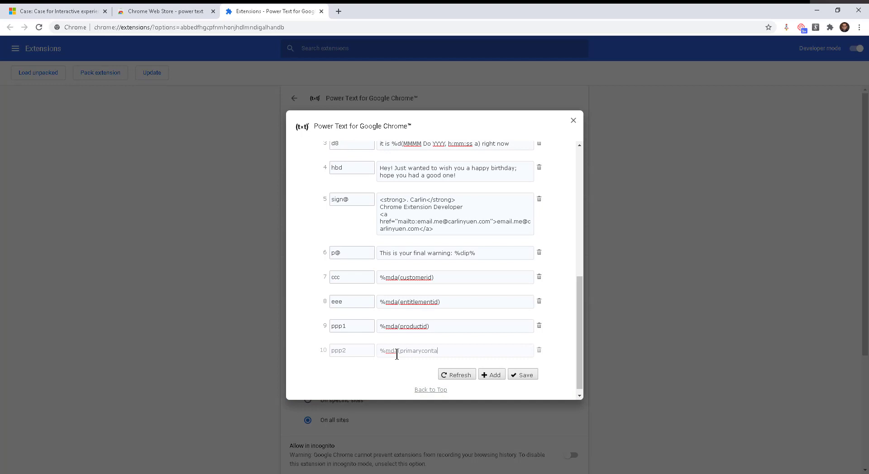
{"action": "type", "text": "ctid"}
{"action": "left_click", "coordinate": [521, 375]}
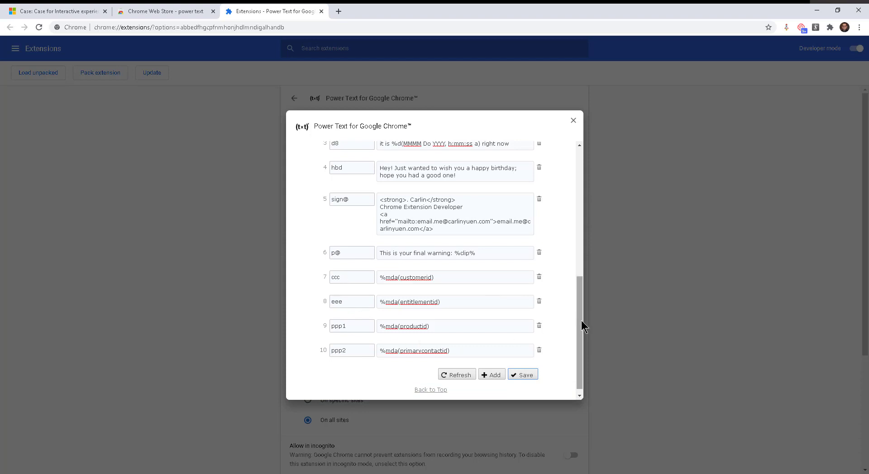
Close the Power Text options and the extra browser pages, and clear the logical names from the case form with Level up.
{"action": "left_click_drag", "start_coordinate": [581, 321], "coordinate": [572, 184]}
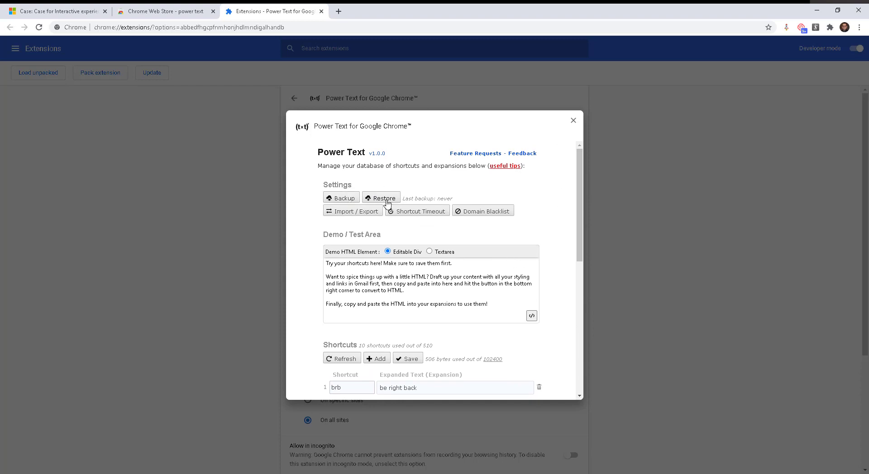
{"action": "left_click", "coordinate": [573, 122]}
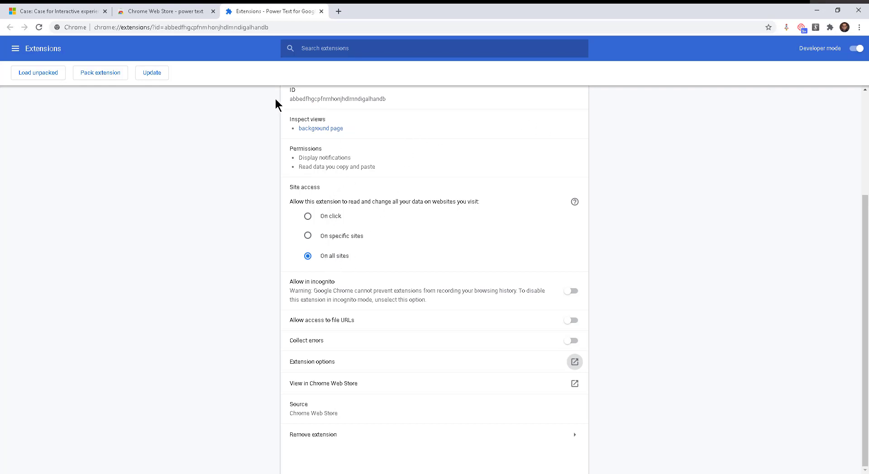
{"action": "left_click", "coordinate": [322, 11]}
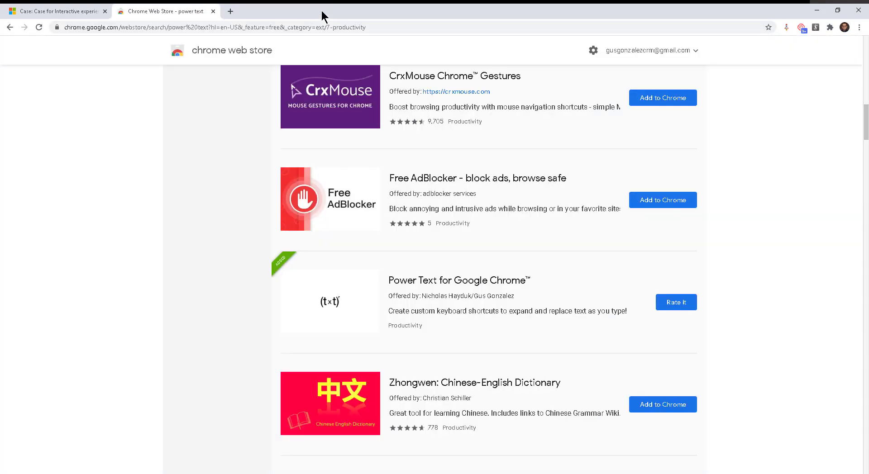
{"action": "left_click", "coordinate": [212, 11]}
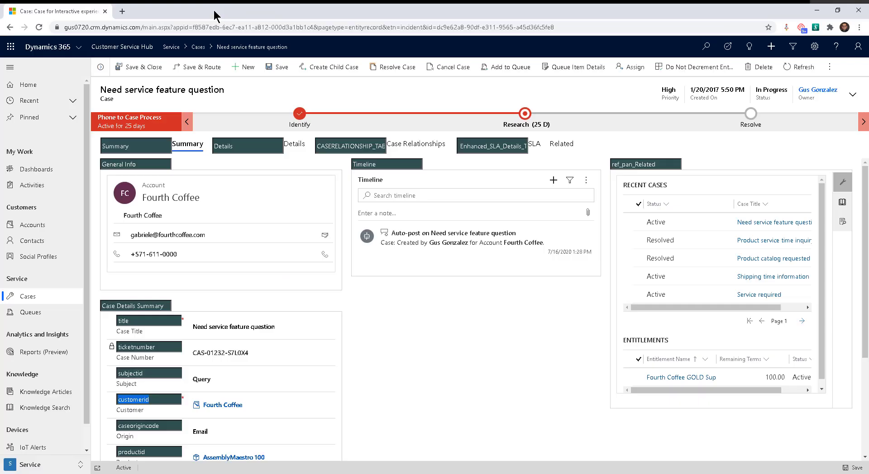
{"action": "left_click", "coordinate": [786, 27]}
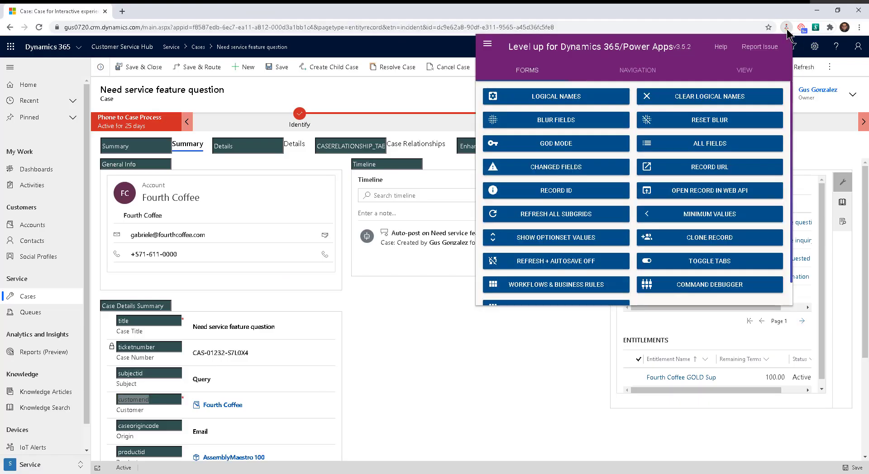
{"action": "left_click", "coordinate": [688, 97]}
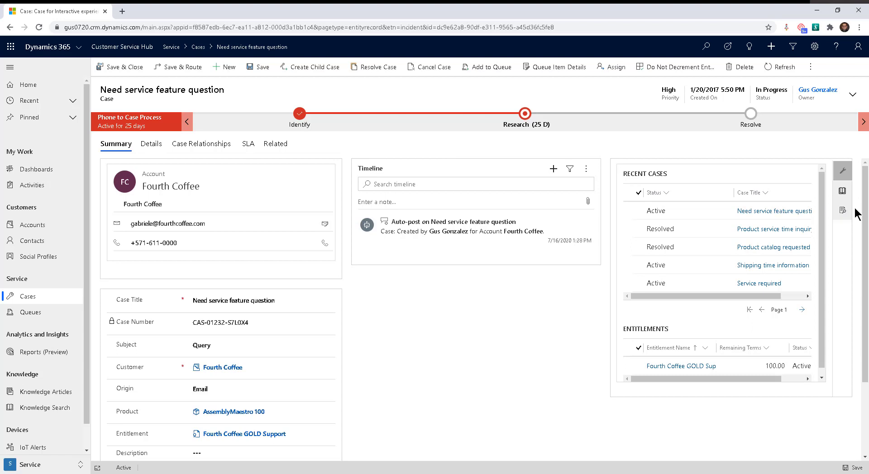
Check the case's Details fields, including the contact, and return to the Summary.
{"action": "scroll", "coordinate": [864, 213], "scroll_direction": "down", "scroll_amount": 2}
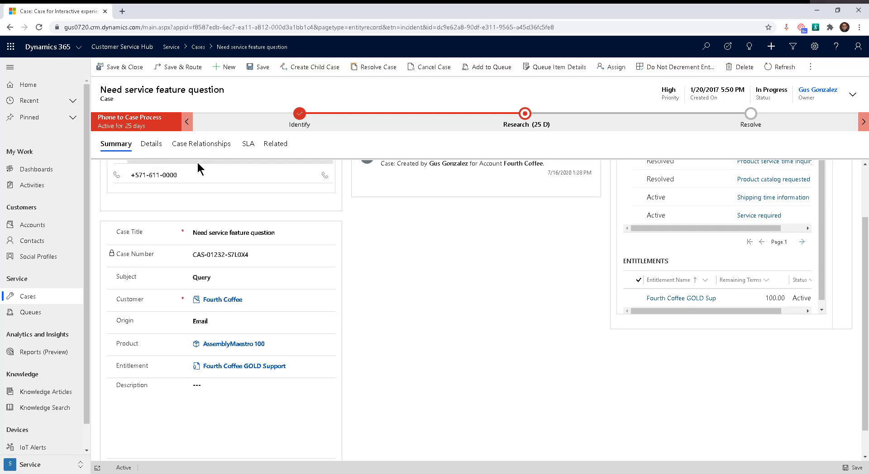
{"action": "left_click", "coordinate": [149, 144]}
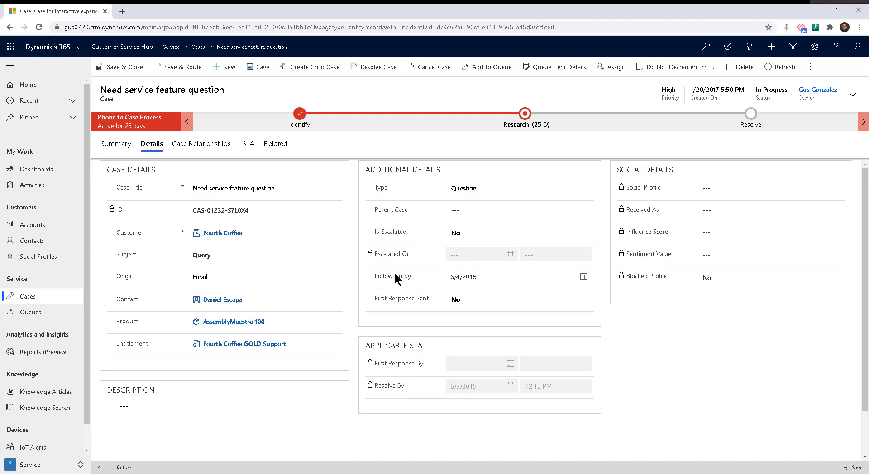
{"action": "left_click", "coordinate": [114, 148]}
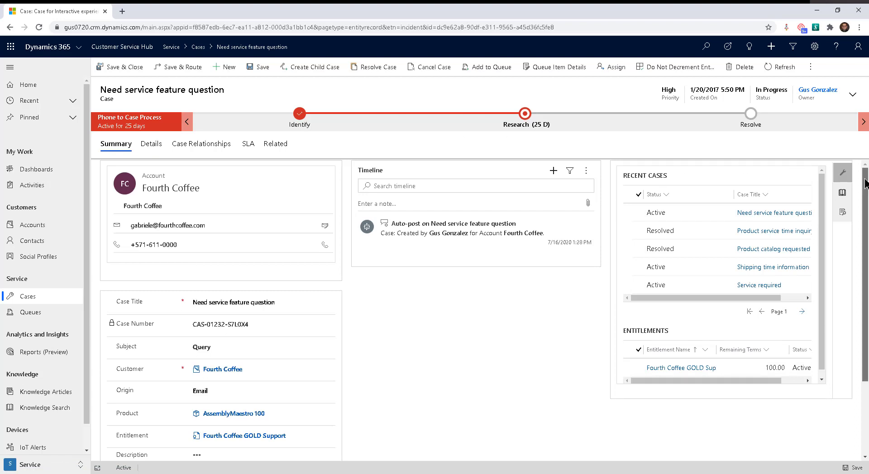
Use the shortcuts to write in the Description: the contact's name, "reported that AssemblyMaestro 100 is currently offline. Dispatch a technician to Fourth Coffee".
{"action": "scroll", "coordinate": [422, 396], "scroll_direction": "down", "scroll_amount": 3}
{"action": "left_click", "coordinate": [256, 401]}
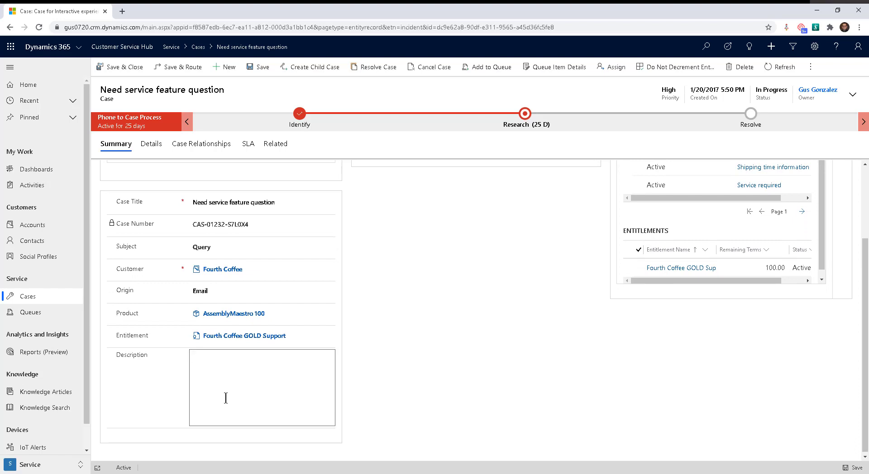
{"action": "type", "text": "Daniel Escapa r"}
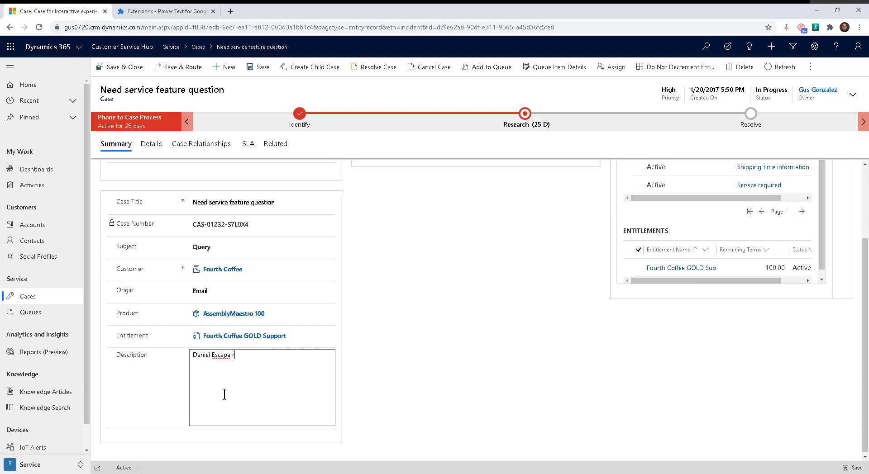
{"action": "type", "text": "eported that AssemblyMaestro 100"}
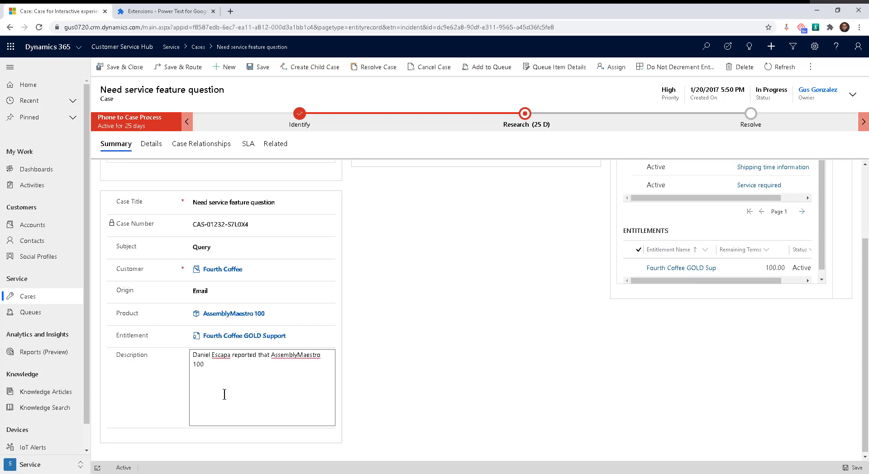
{"action": "type", "text": "iscurrentl"}
{"action": "key", "text": "BackSpace"}
{"action": "key", "text": "BackSpace"}
{"action": "key", "text": "BackSpace"}
{"action": "key", "text": "BackSpace"}
{"action": "key", "text": "BackSpace"}
{"action": "key", "text": "BackSpace"}
{"action": "key", "text": "BackSpace"}
{"action": "type", "text": "is currently offline. Dispatch a technician to Fourth Coffee"}
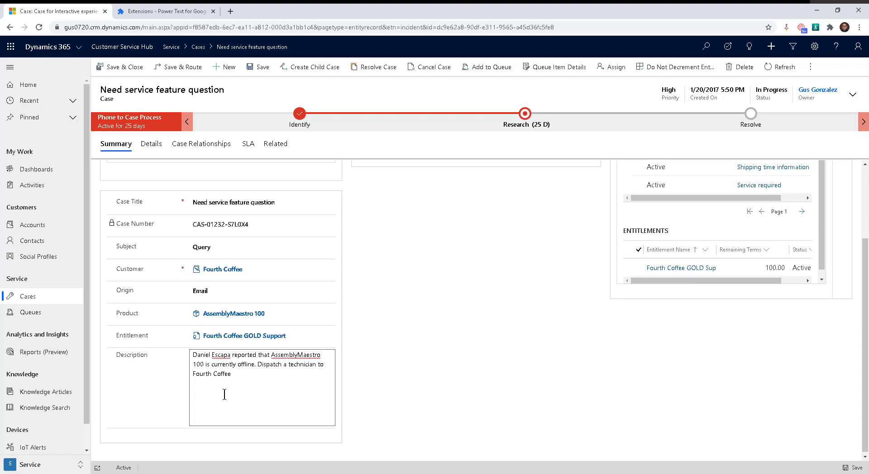
Complete the Description sentence with "per their Fourth Coffee GOLD Support contract.", inserting the entitlement name with its shortcut.
{"action": "type", "text": " per their Fourth Coffee GOLD Support support conte"}
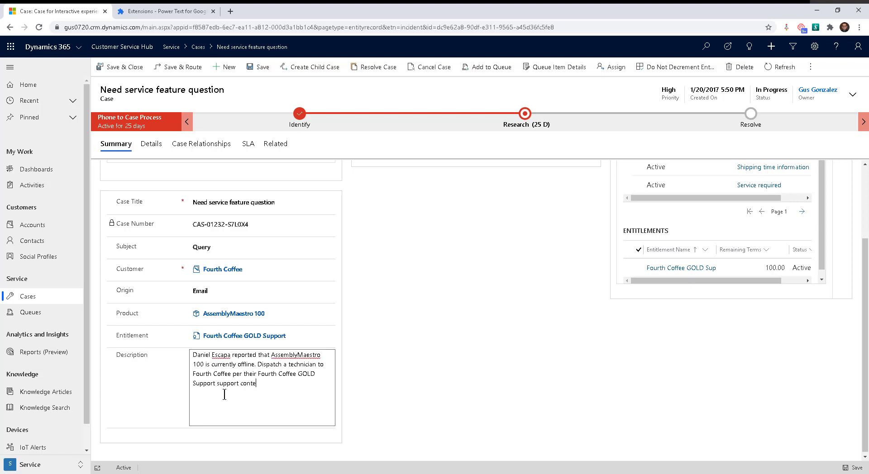
{"action": "key", "text": "BackSpace"}
{"action": "key", "text": "BackSpace"}
{"action": "key", "text": "BackSpace"}
{"action": "key", "text": "BackSpace"}
{"action": "key", "text": "BackSpace"}
{"action": "key", "text": "BackSpace"}
{"action": "key", "text": "BackSpace"}
{"action": "key", "text": "BackSpace"}
{"action": "key", "text": "BackSpace"}
{"action": "key", "text": "BackSpace"}
{"action": "key", "text": "BackSpace"}
{"action": "type", "text": "contrac"}
{"action": "type", "text": "t."}
Try the customer shortcut at the end of the Description to insert Fourth Coffee, and delete the inserted text.
{"action": "type", "text": "Fourth Coffee"}
{"action": "key", "text": "BackSpace"}
{"action": "key", "text": "BackSpace"}
{"action": "key", "text": "BackSpace"}
{"action": "key", "text": "BackSpace"}
{"action": "key", "text": "BackSpace"}
{"action": "key", "text": "BackSpace"}
{"action": "key", "text": "BackSpace"}
{"action": "key", "text": "BackSpace"}
{"action": "key", "text": "BackSpace"}
{"action": "key", "text": "BackSpace"}
{"action": "key", "text": "BackSpace"}
{"action": "key", "text": "BackSpace"}
{"action": "key", "text": "BackSpace"}
{"action": "key", "text": "BackSpace"}
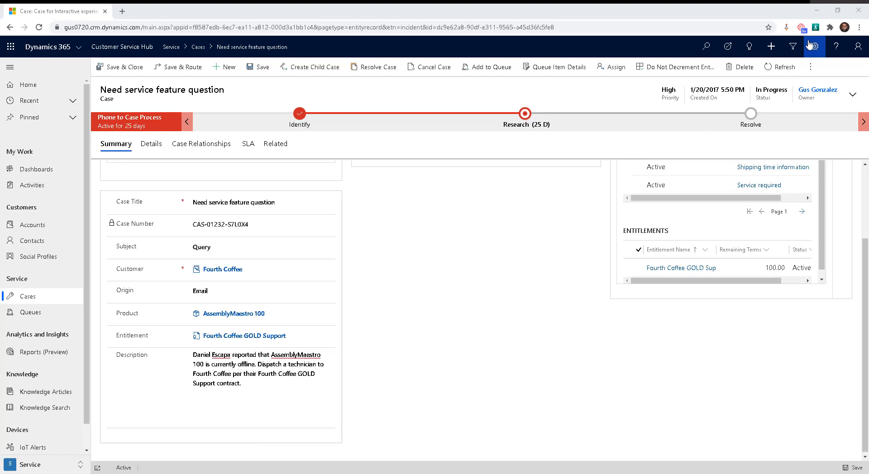
Reopen the Power Text options, review the full list of saved shortcuts and expansions, and return to the case.
{"action": "left_click", "coordinate": [830, 28]}
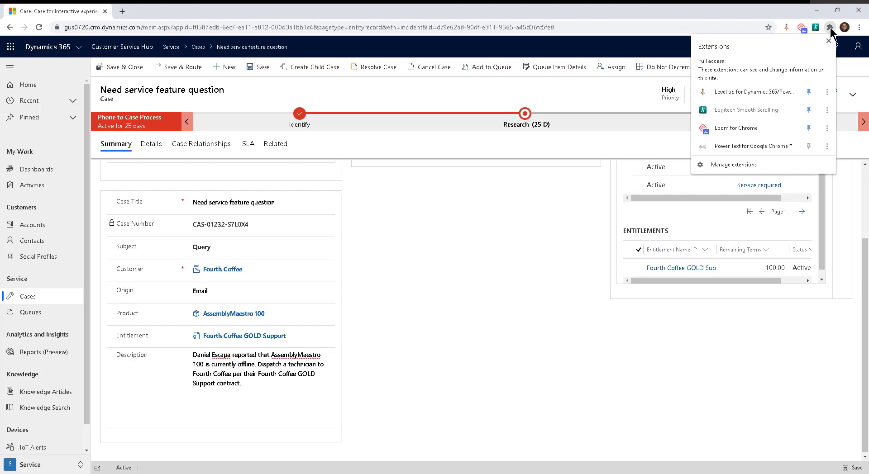
{"action": "left_click", "coordinate": [732, 147]}
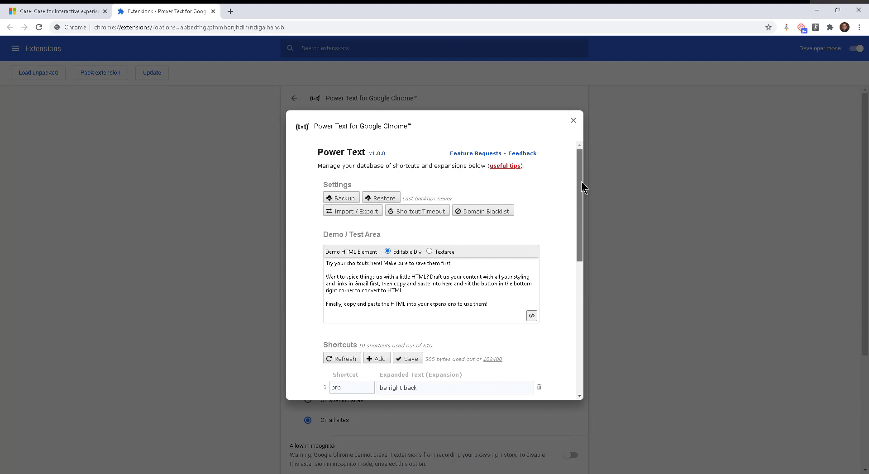
{"action": "left_click_drag", "start_coordinate": [580, 181], "coordinate": [580, 251]}
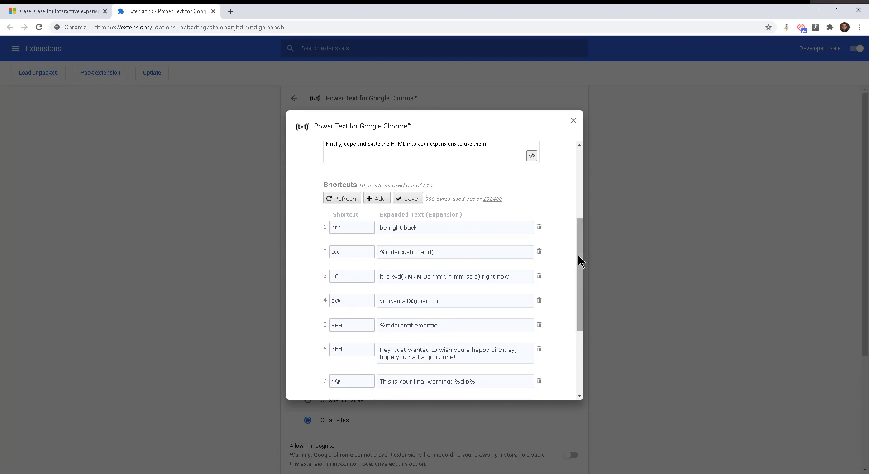
{"action": "left_click_drag", "start_coordinate": [579, 256], "coordinate": [583, 324]}
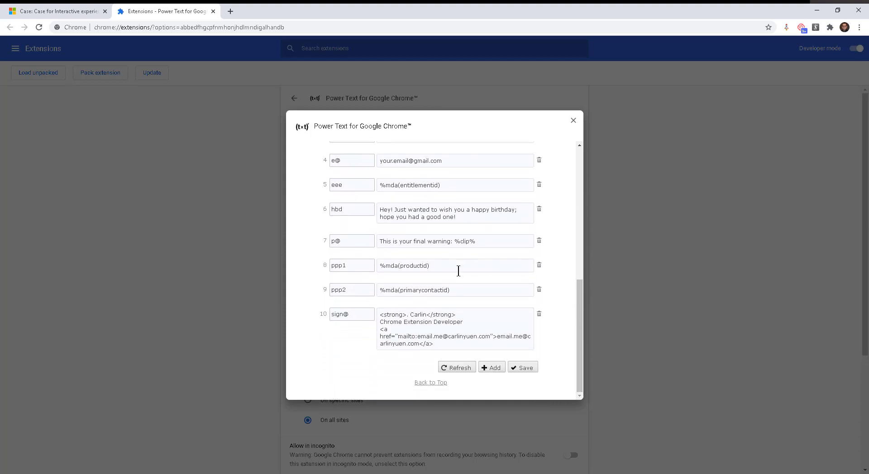
{"action": "left_click", "coordinate": [573, 122]}
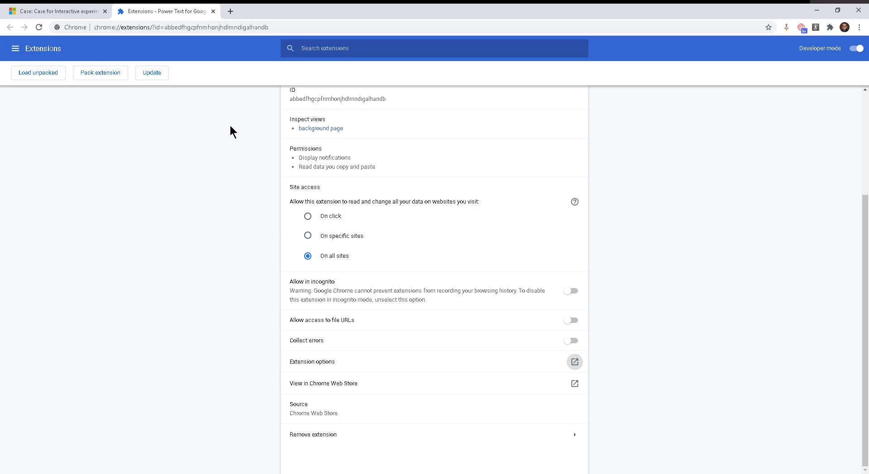
{"action": "left_click", "coordinate": [212, 12]}
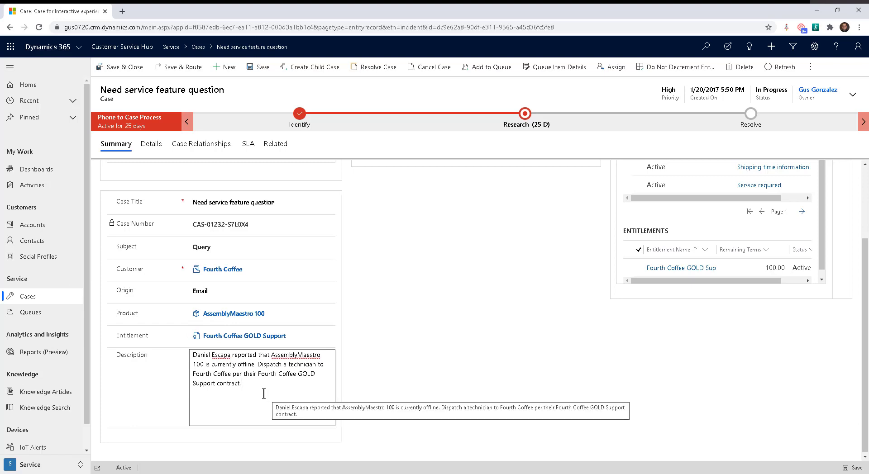
Insert the product name AssemblyMaestro 100 at the end of the Description with the ppp1 shortcut.
{"action": "type", "text": "AssemblyMaestro 100"}
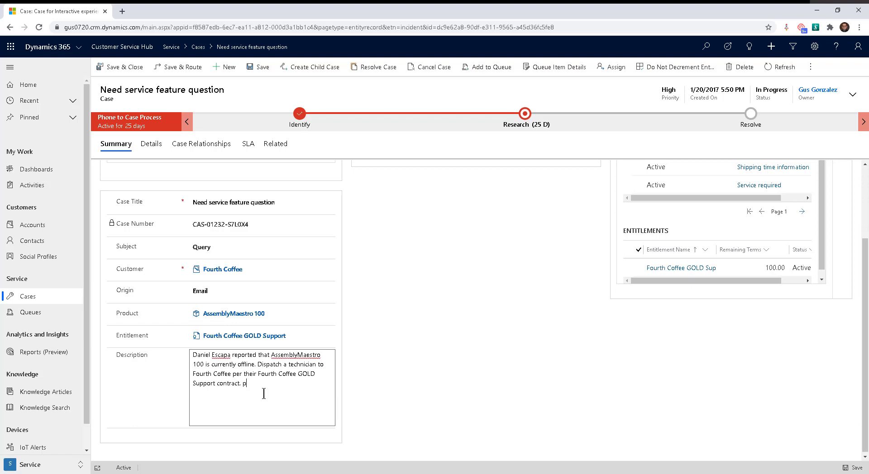